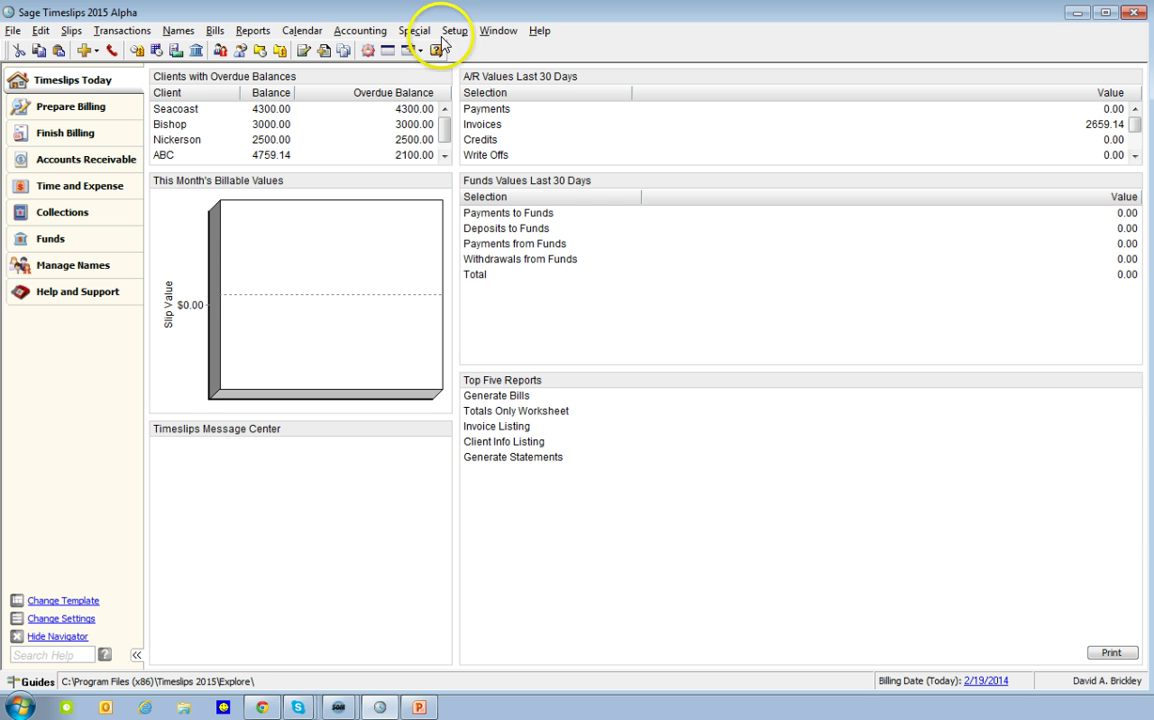
# - Open the TimeCapture window from Special, then minimize, restore and close it
pyautogui.click(415, 31)
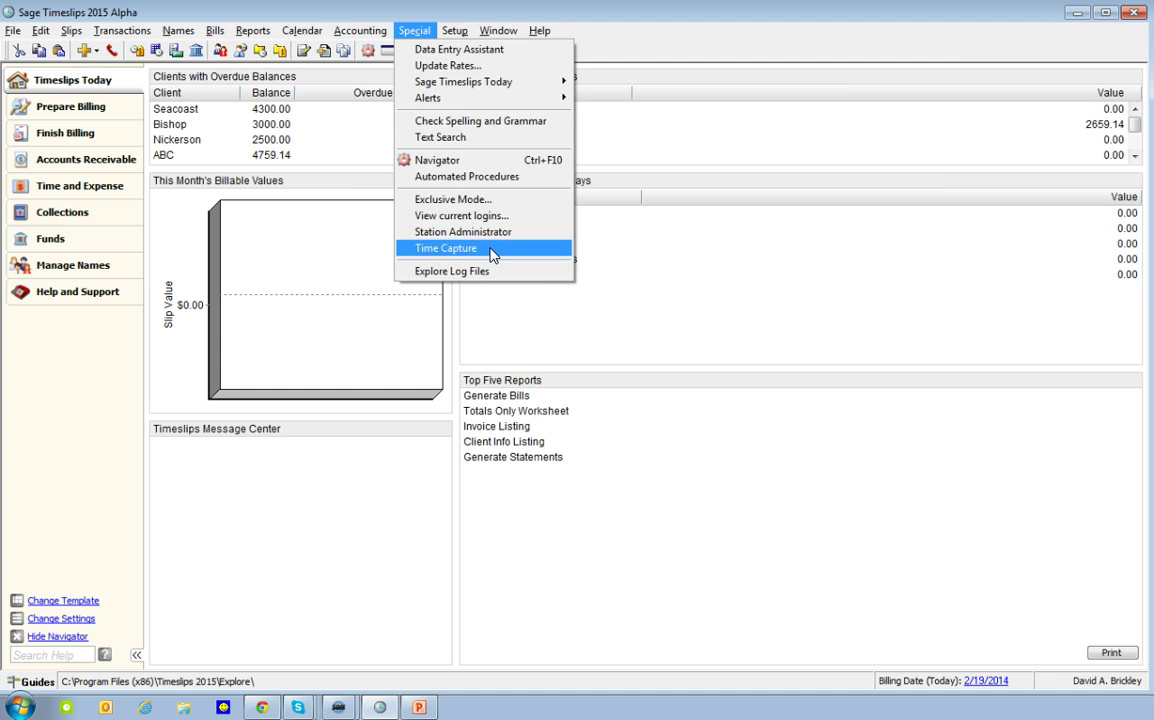
pyautogui.click(490, 250)
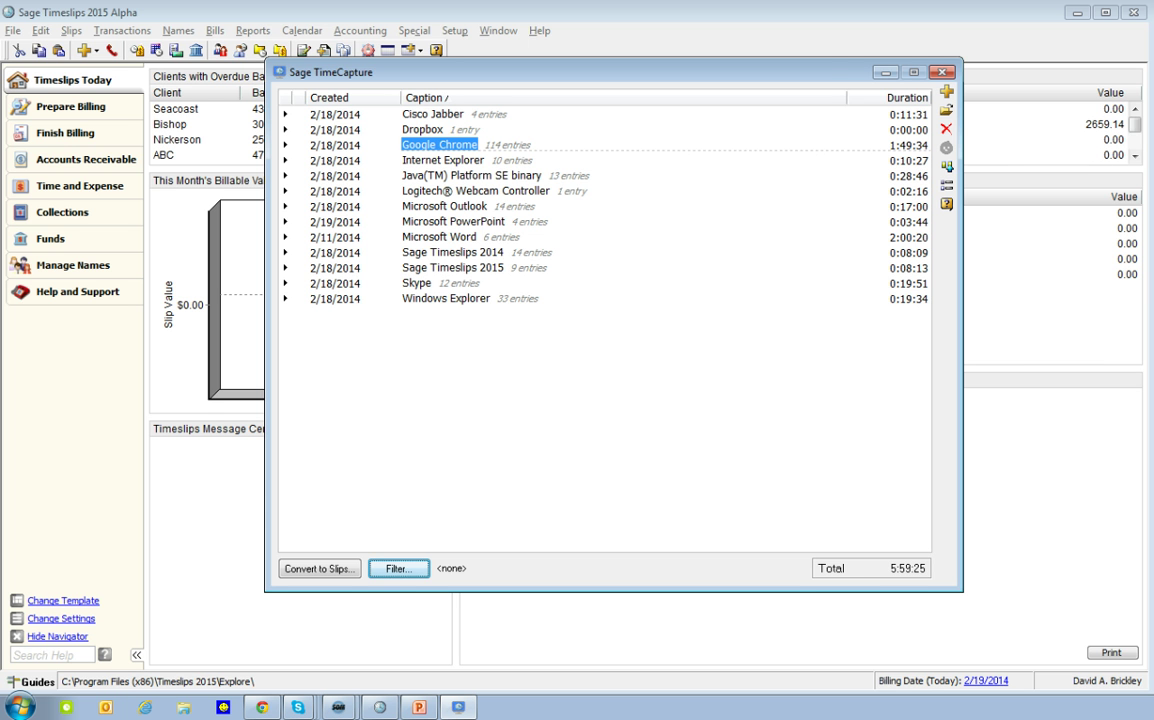
pyautogui.click(883, 76)
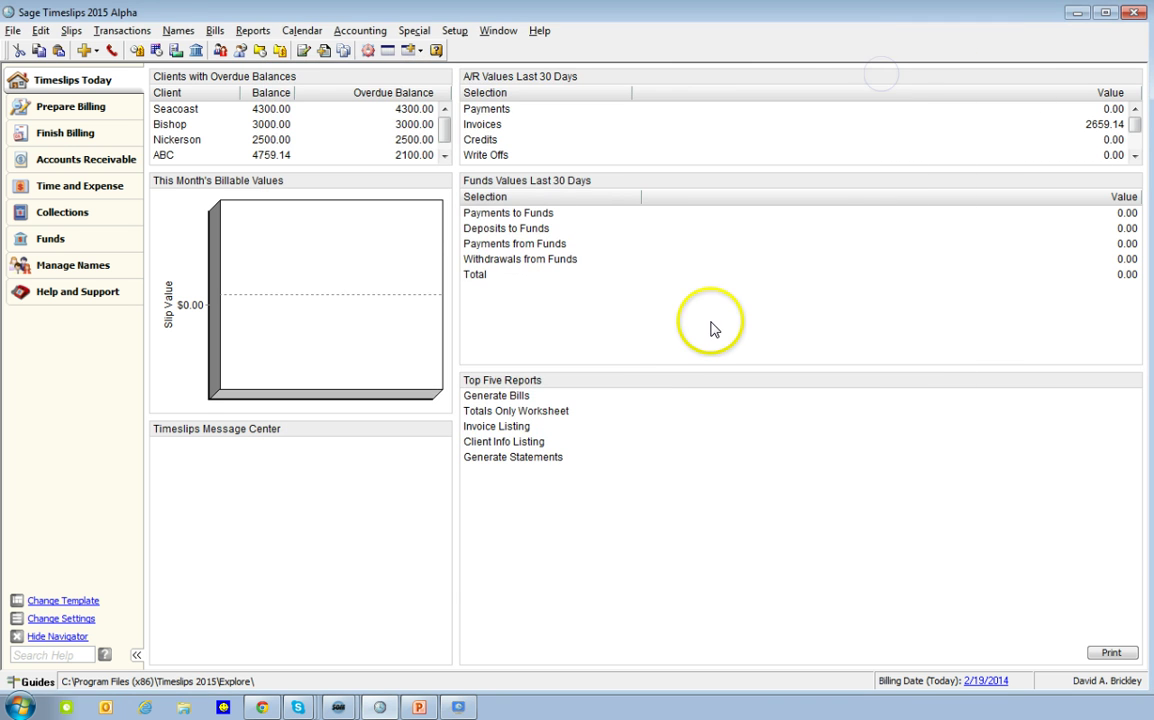
pyautogui.click(466, 707)
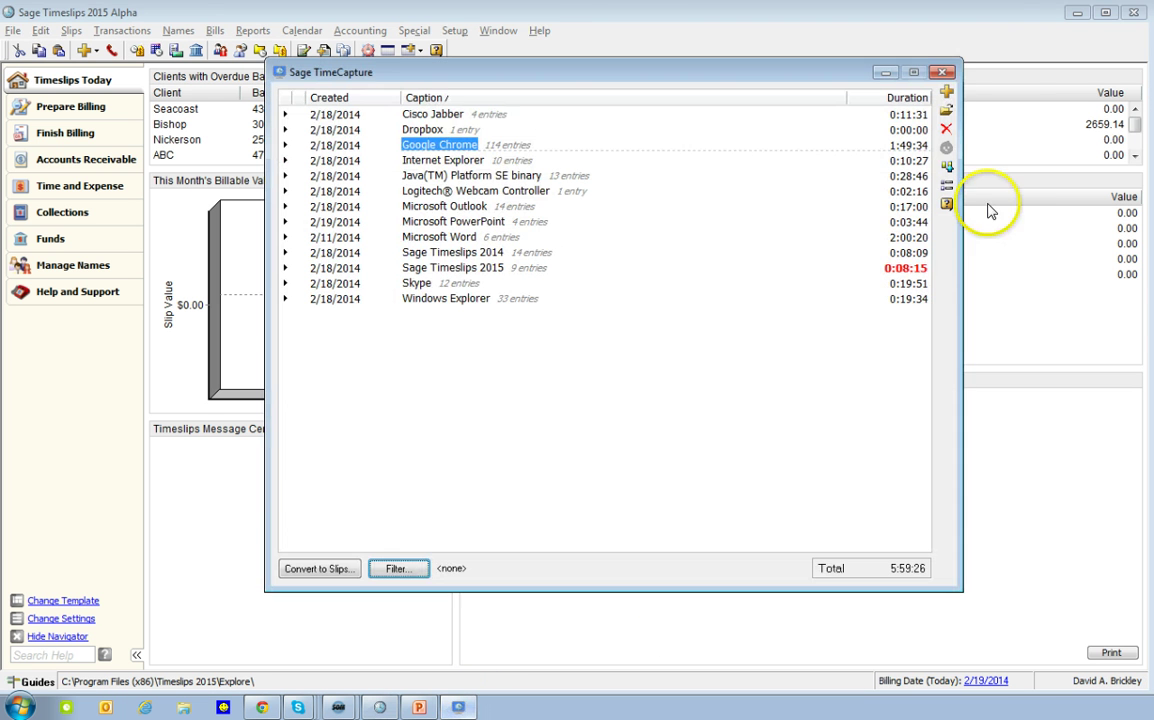
pyautogui.click(945, 73)
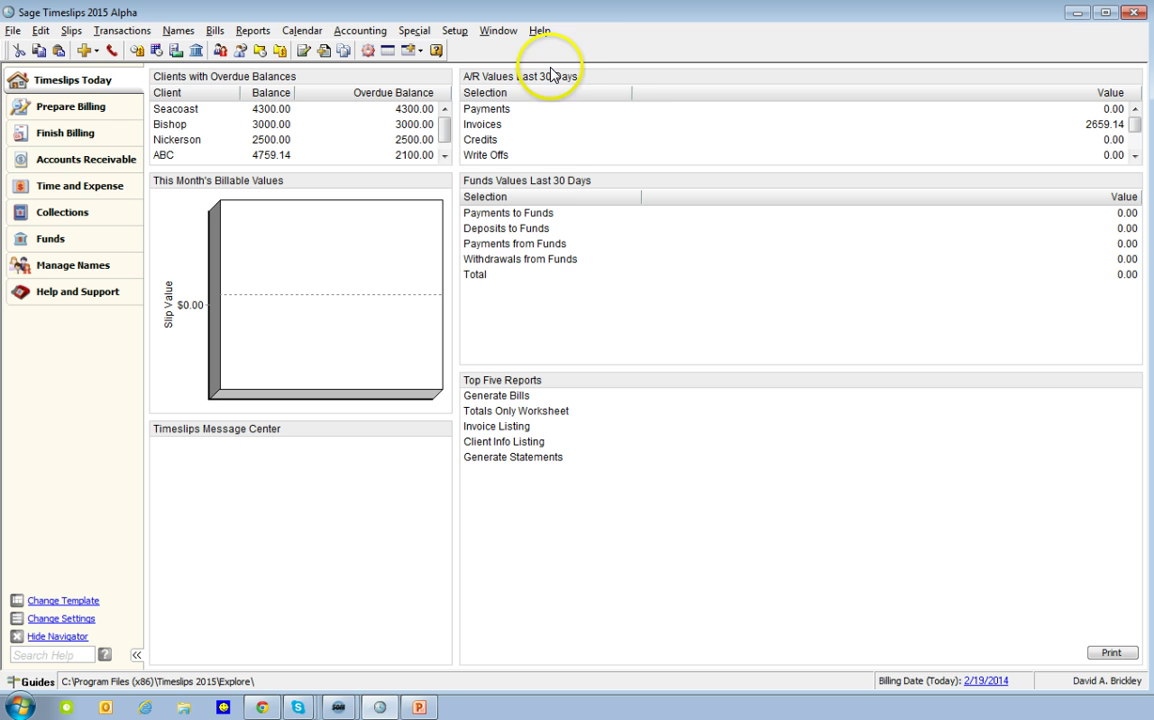
pyautogui.click(413, 31)
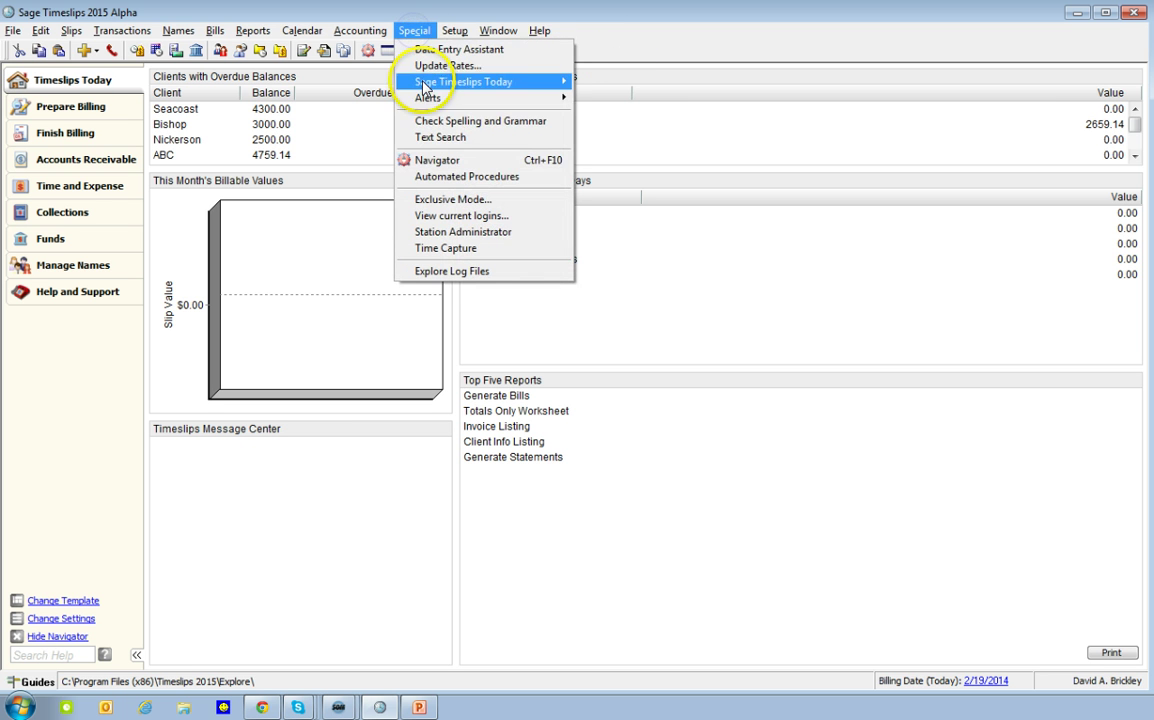
# - Reopen TimeCapture and ignore the Logitech Webcam Controller application with a rule named 'Ignore webcam'
pyautogui.click(445, 248)
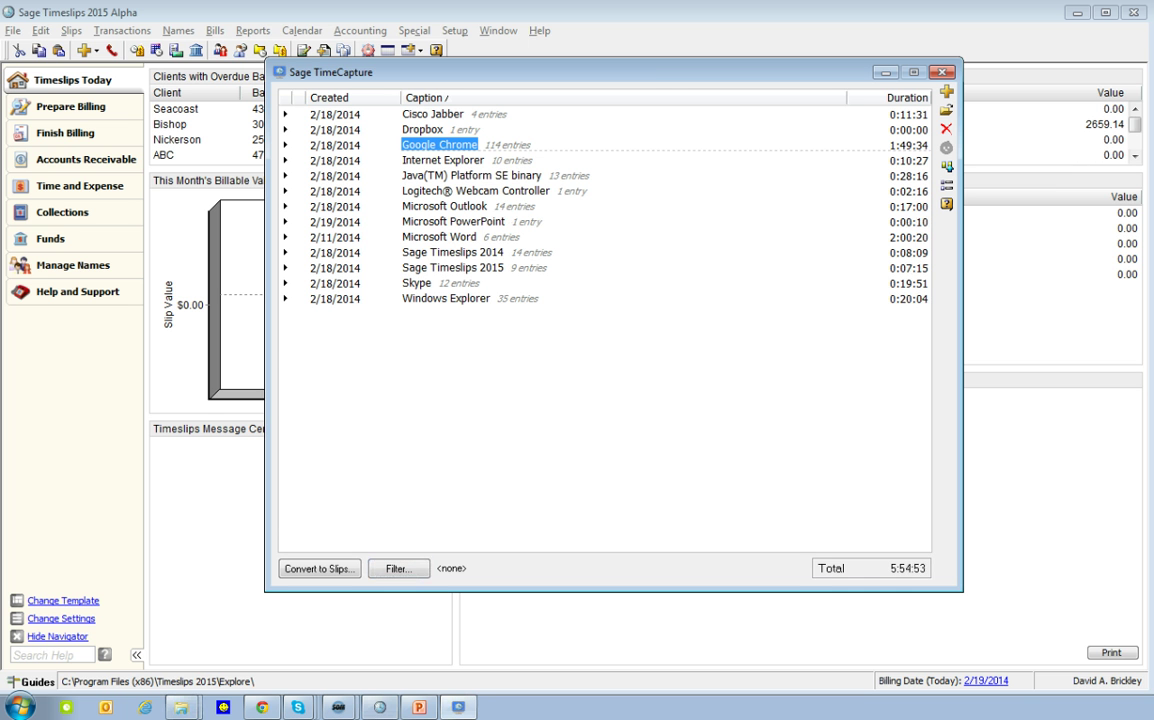
pyautogui.rightClick(497, 194)
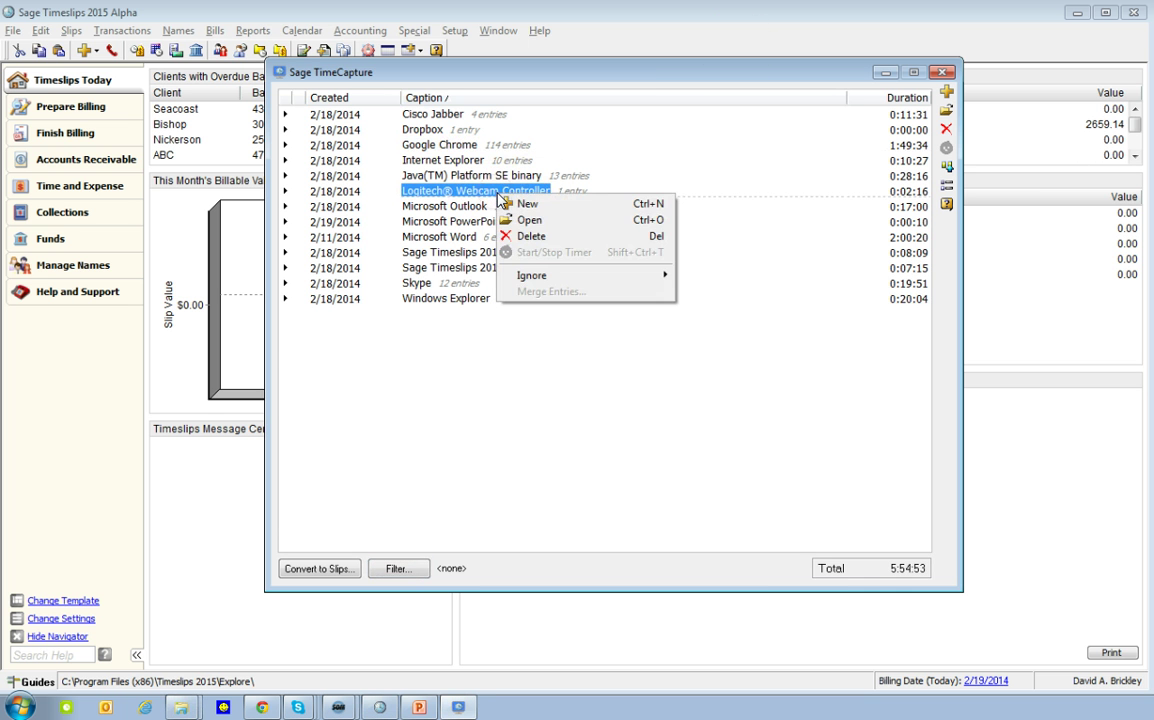
pyautogui.click(531, 275)
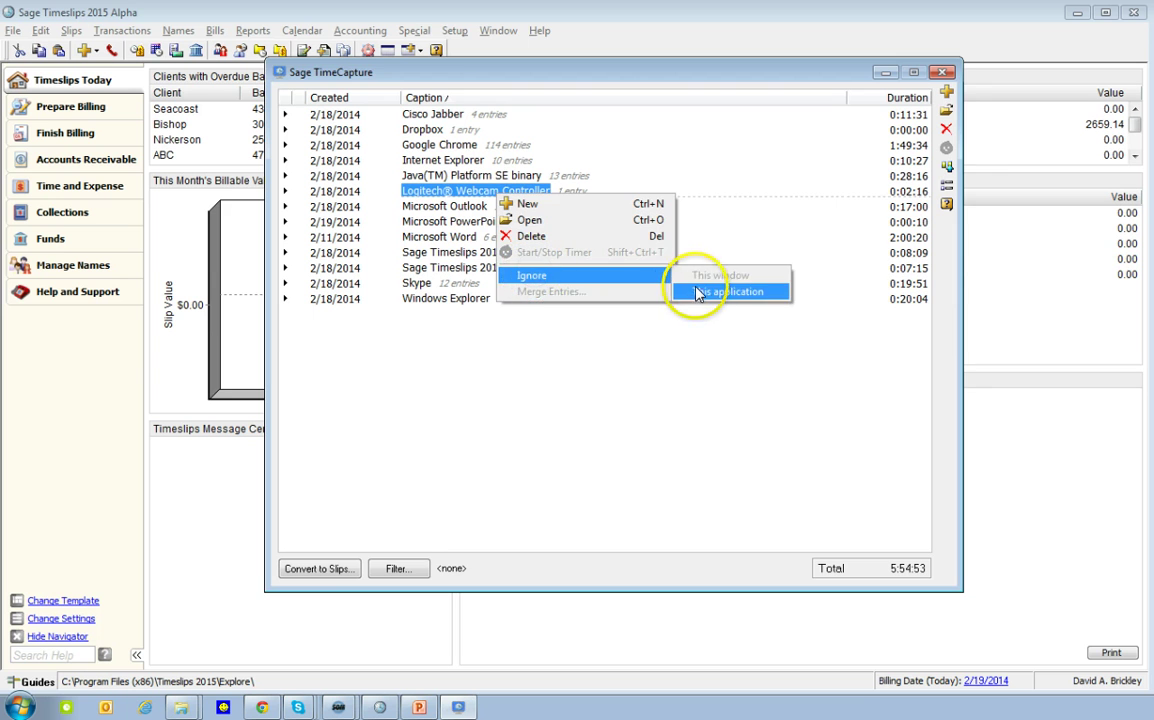
pyautogui.click(699, 293)
pyautogui.write('I')
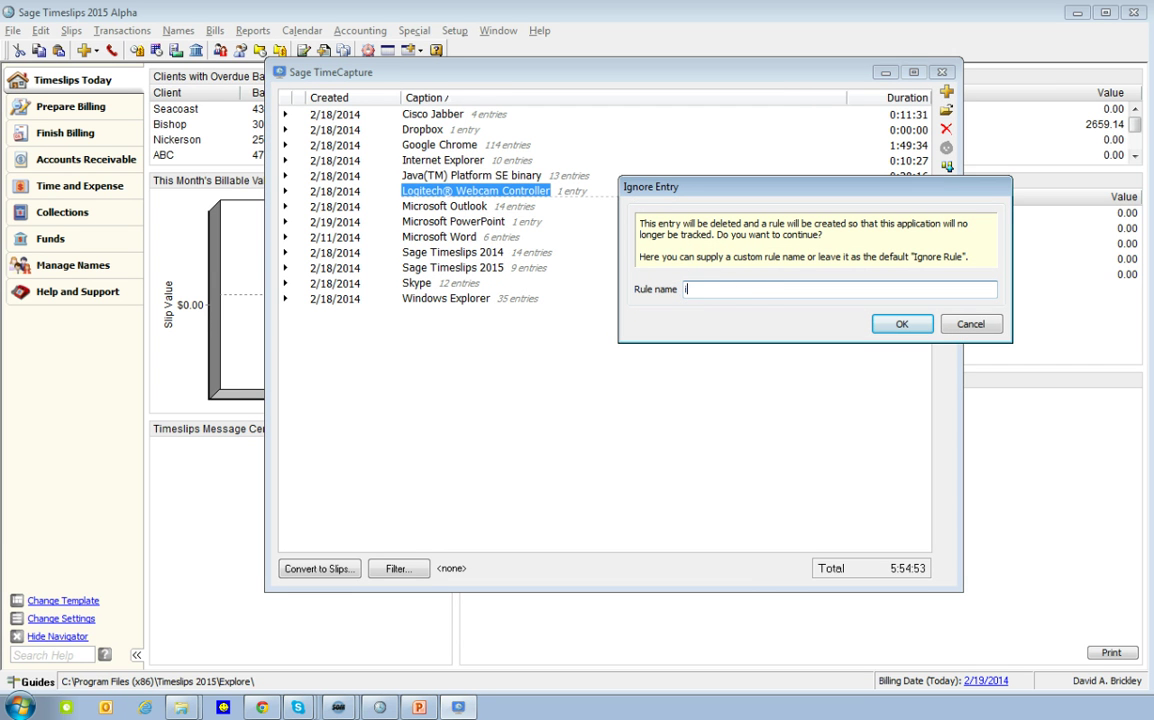
pyautogui.write('gnore web')
pyautogui.write('cam')
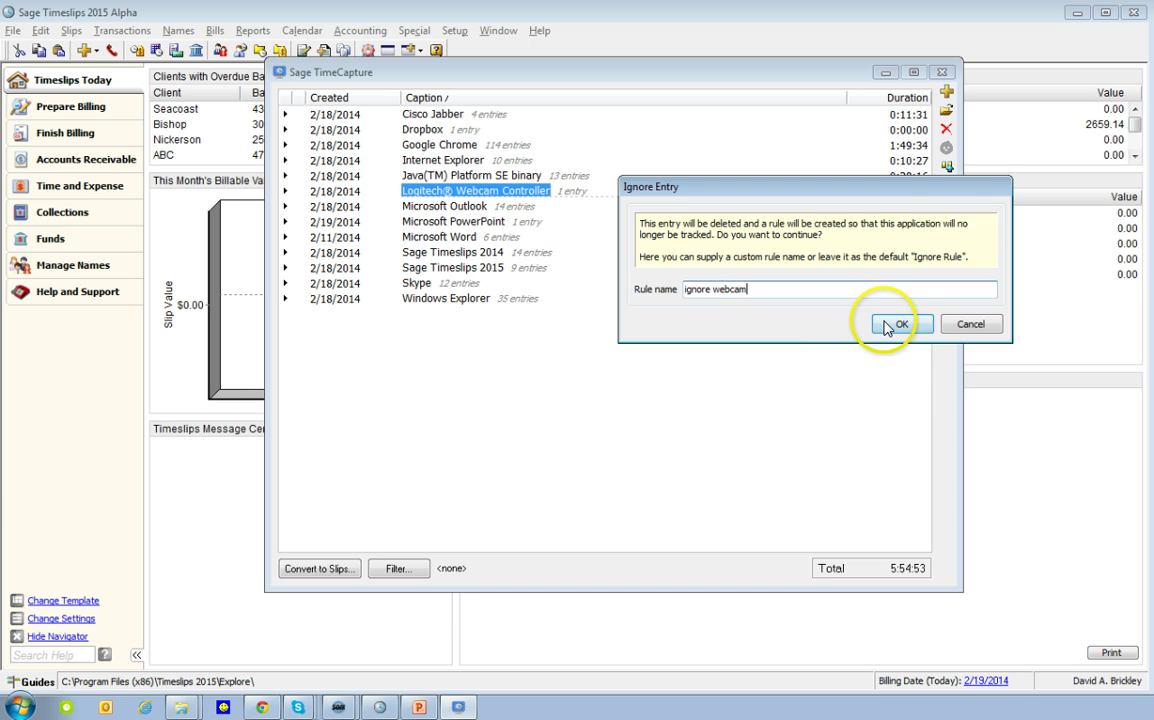
pyautogui.click(889, 326)
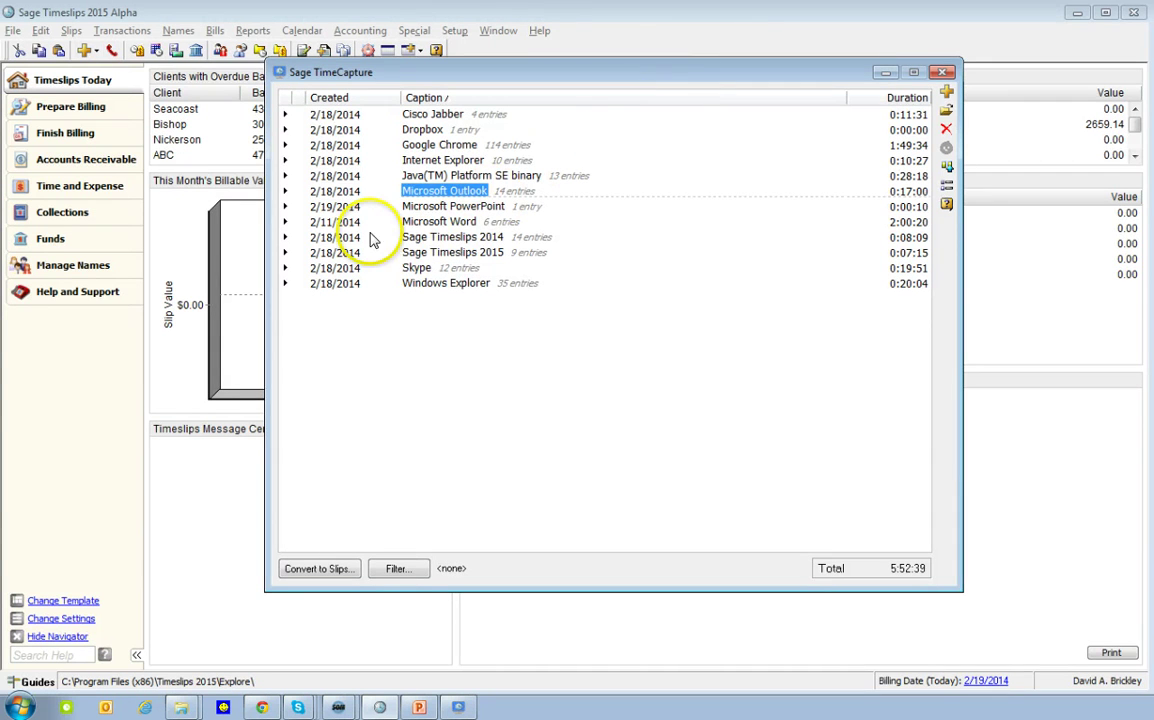
# - Merge the Sage Timeslips 2014 group into Sage Timeslips 2015 and collapse that group
pyautogui.moveTo(407, 245); pyautogui.dragTo(446, 256)
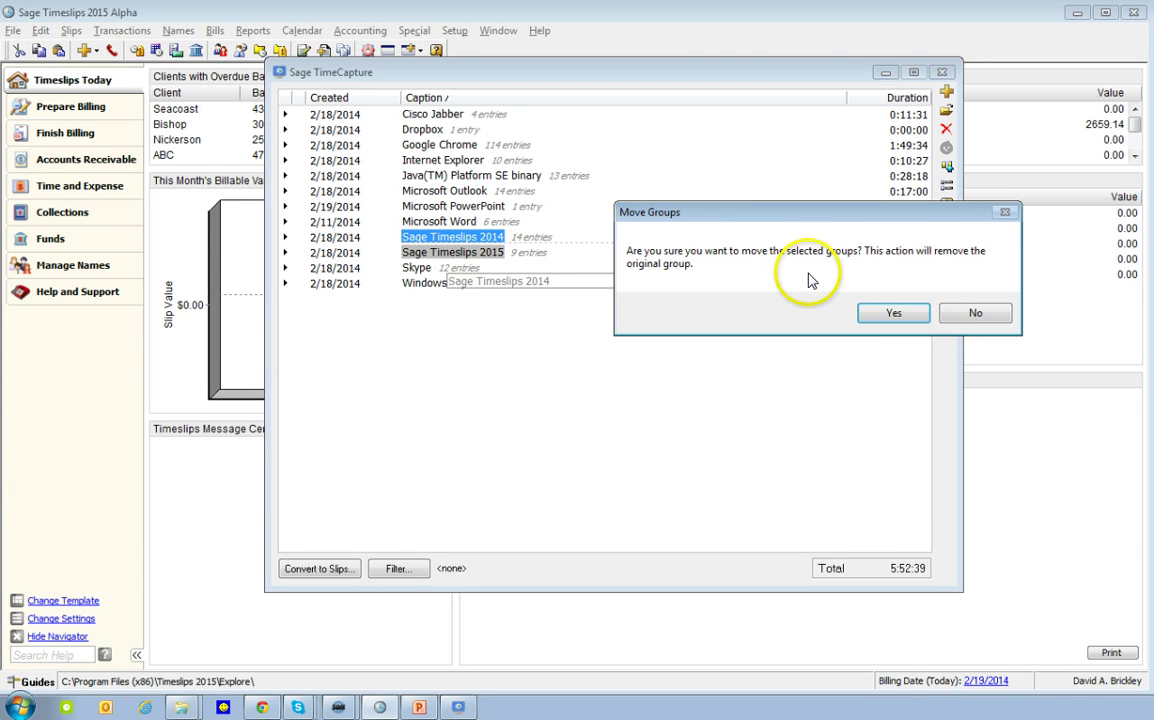
pyautogui.click(876, 314)
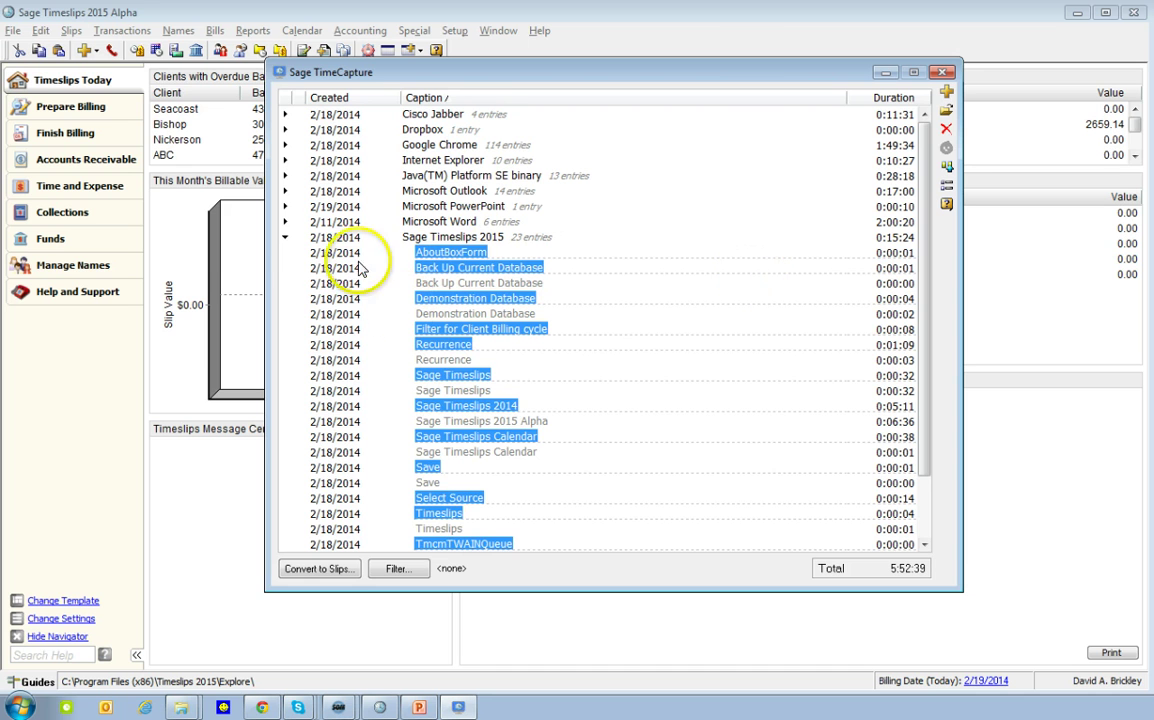
pyautogui.click(284, 238)
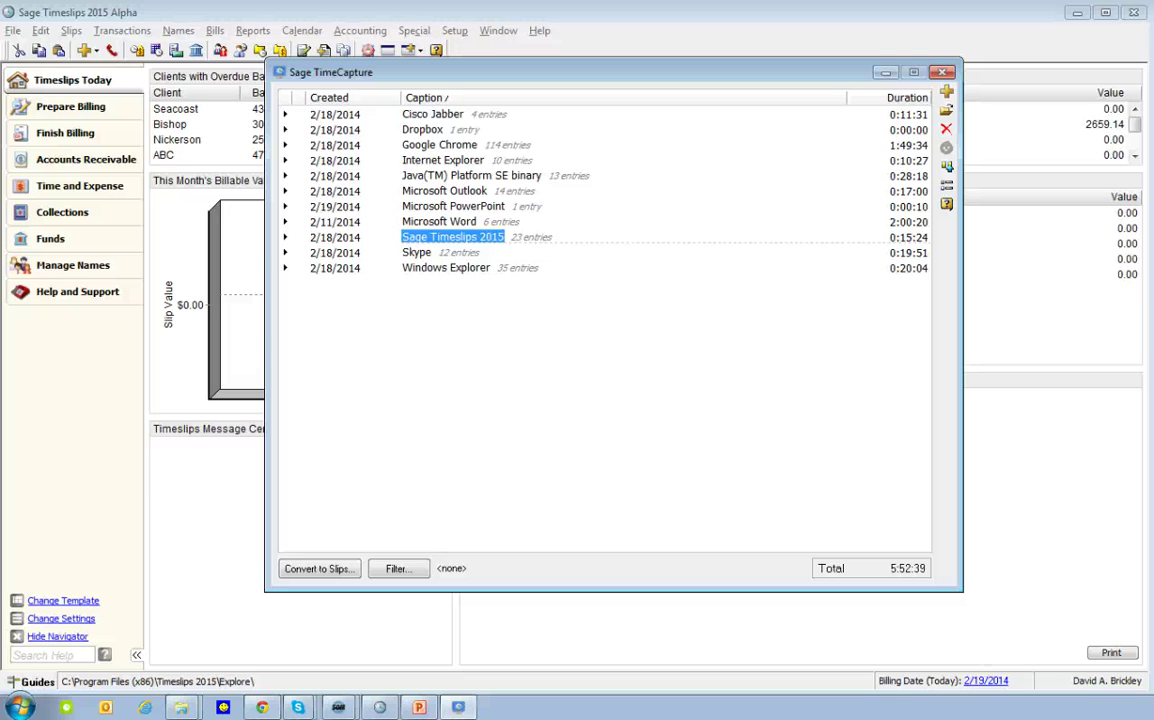
# - In Microsoft Word, select the Eastern Billing Agreement, Eastern Contract and Research for Eastern entries
pyautogui.click(285, 221)
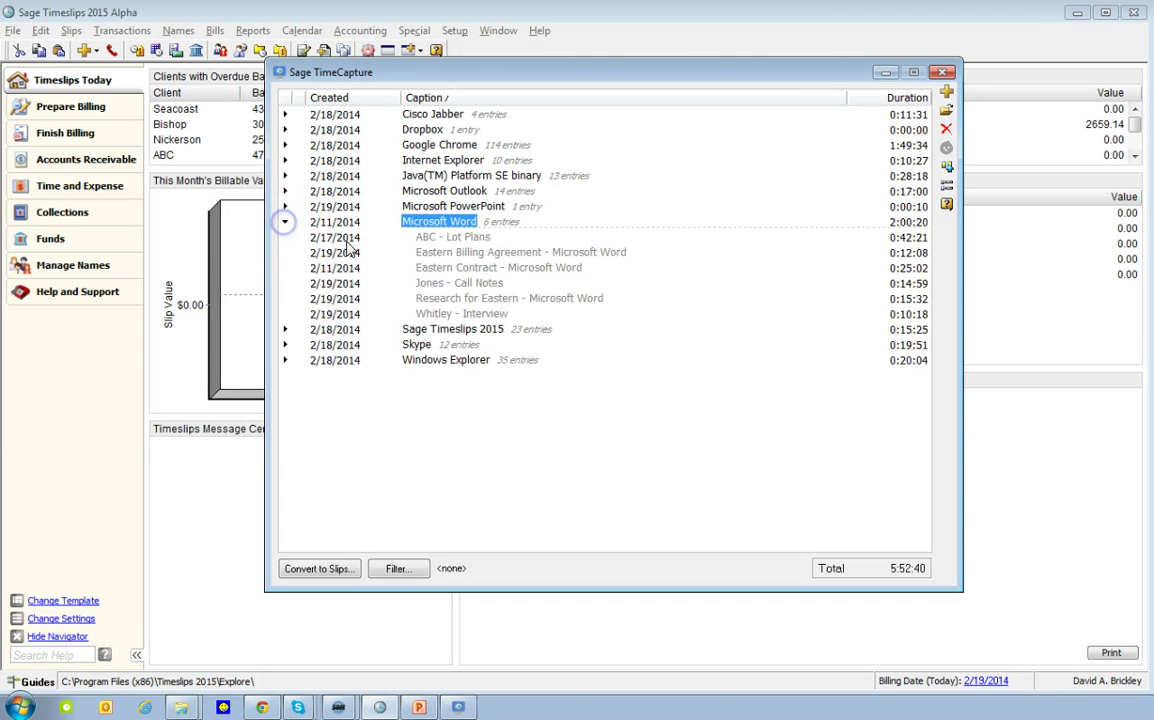
pyautogui.click(438, 252)
pyautogui.keyDown('ctrl'); pyautogui.click(440, 267); pyautogui.keyUp('ctrl')
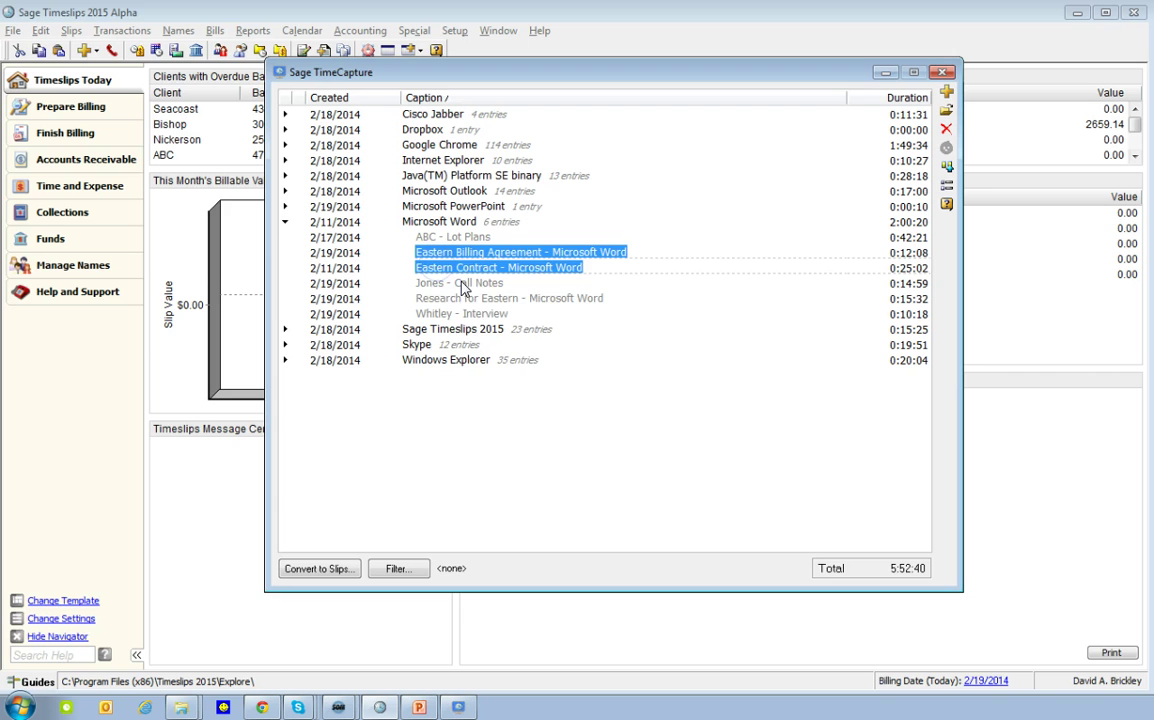
pyautogui.keyDown('ctrl'); pyautogui.click(464, 298); pyautogui.keyUp('ctrl')
# - Merge them into one entry with caption Eastern, group Eastern and client Eastern
pyautogui.rightClick(474, 258)
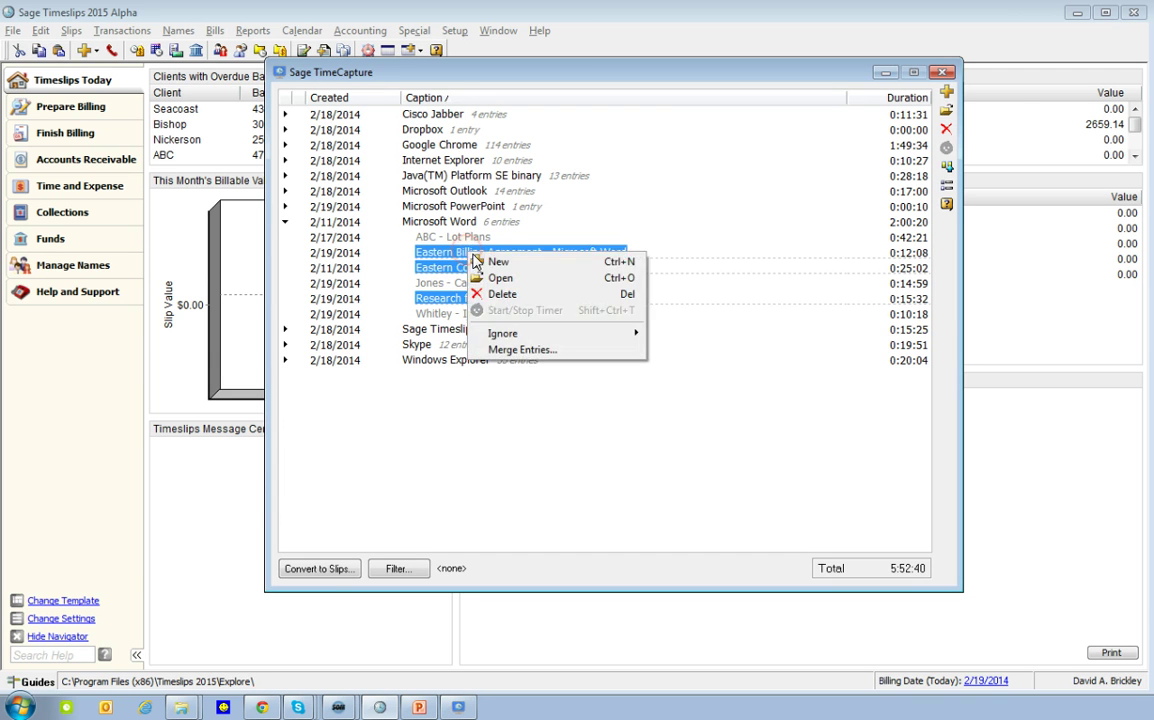
pyautogui.click(505, 349)
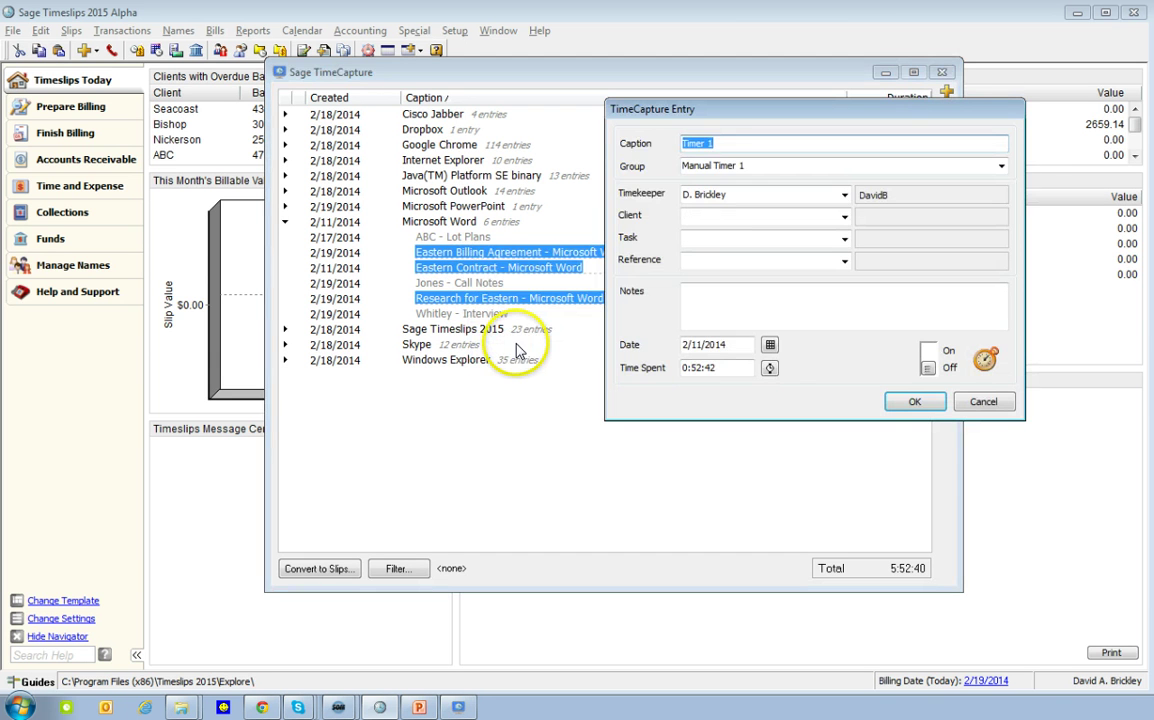
pyautogui.write('Eastern')
pyautogui.press('Tab')
pyautogui.write('Easter')
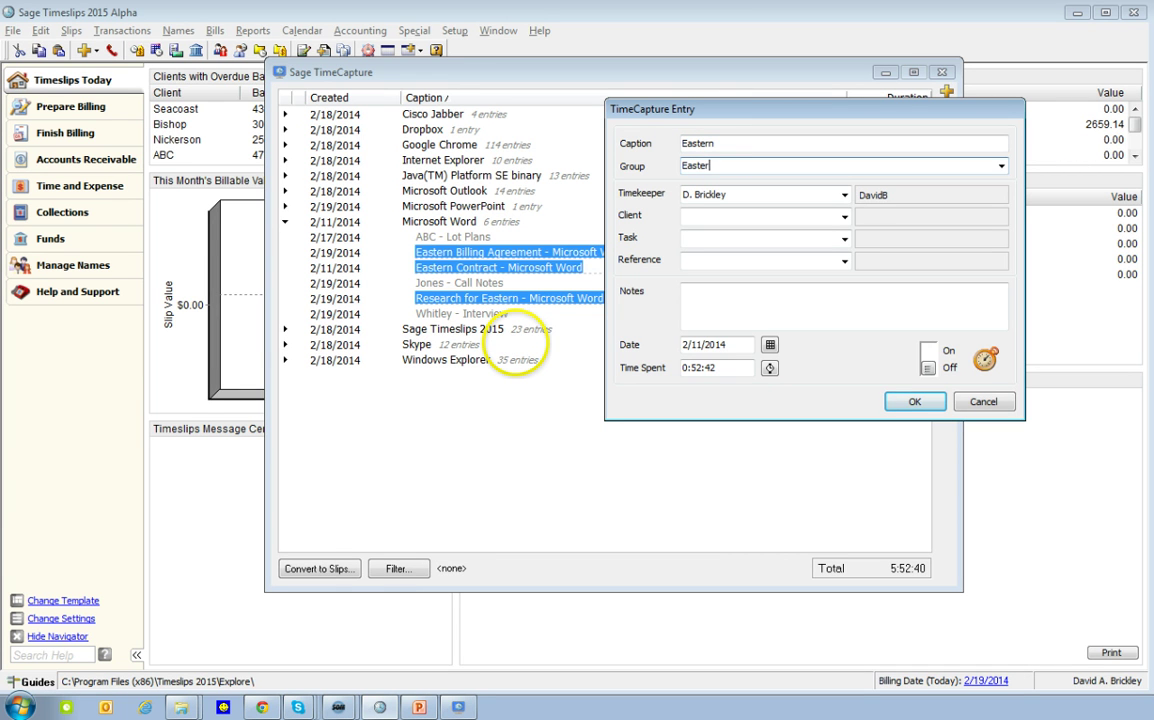
pyautogui.write('n')
pyautogui.click(689, 216)
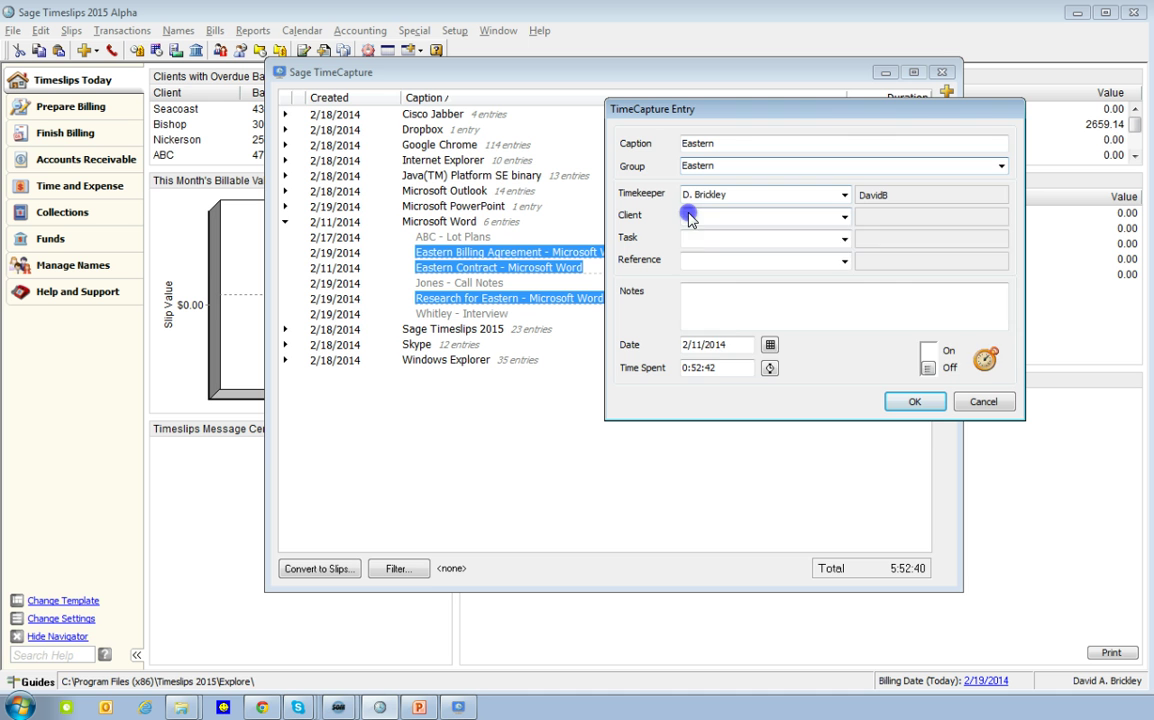
pyautogui.click(711, 288)
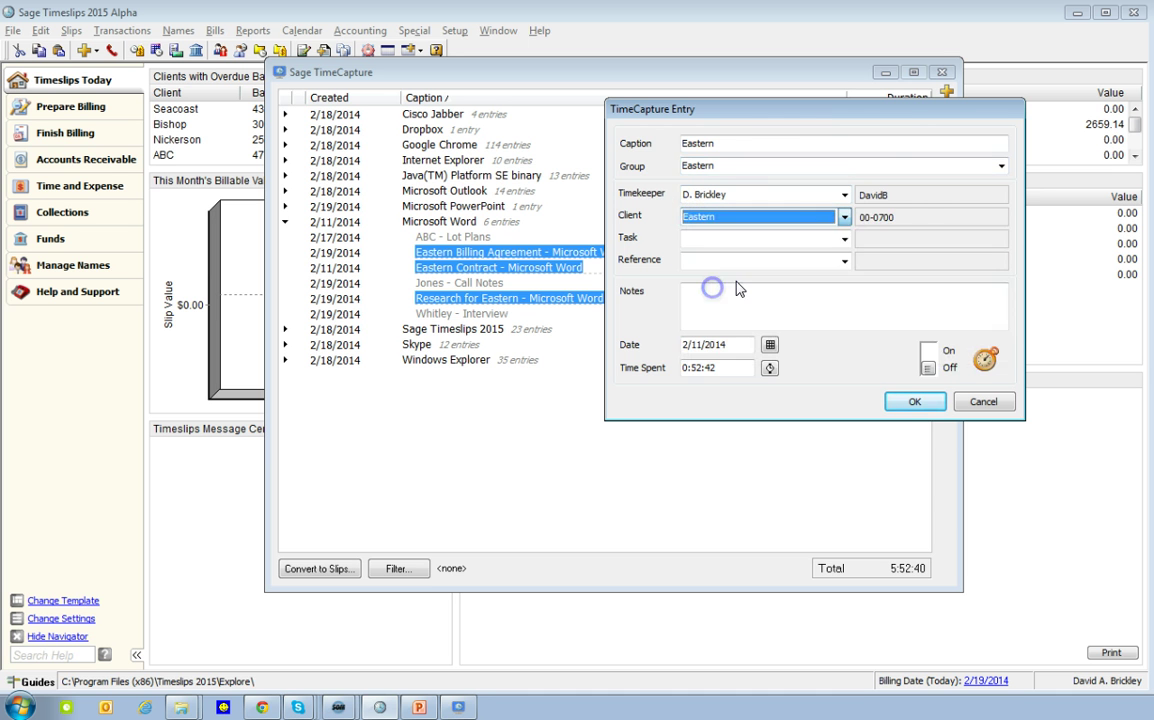
pyautogui.click(905, 400)
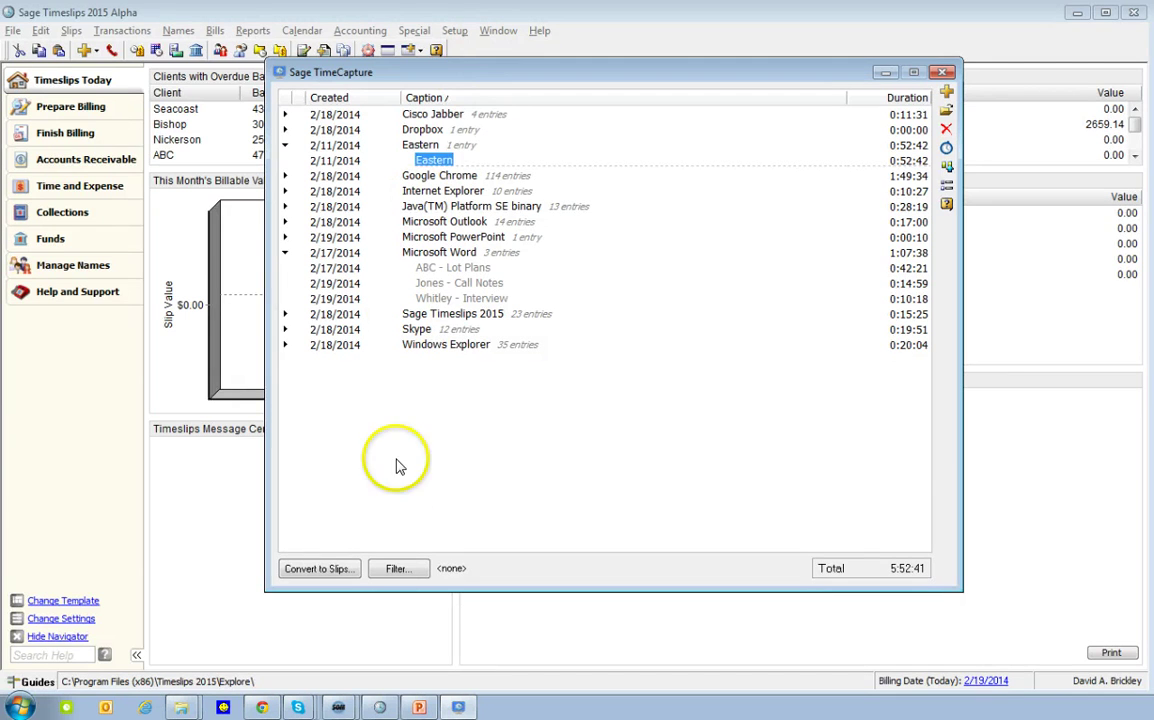
# - Filter captions by 'timeslips' and expand the Microsoft Outlook and Windows Explorer groups
pyautogui.click(398, 568)
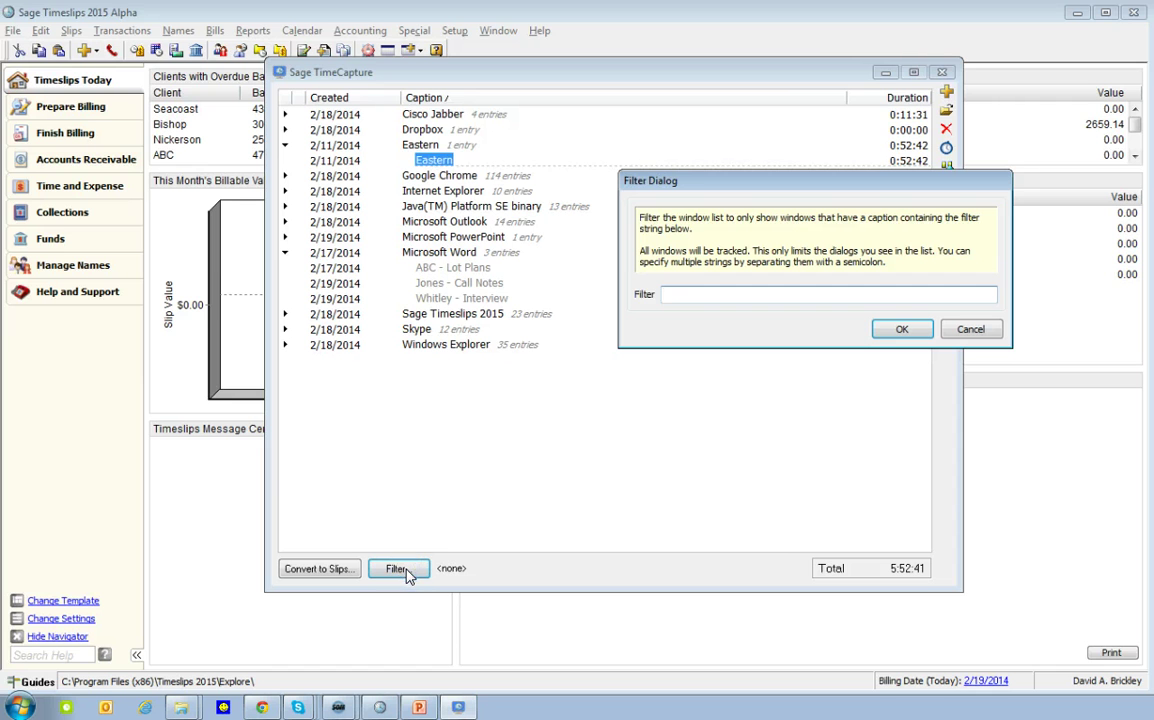
pyautogui.write('timeslips')
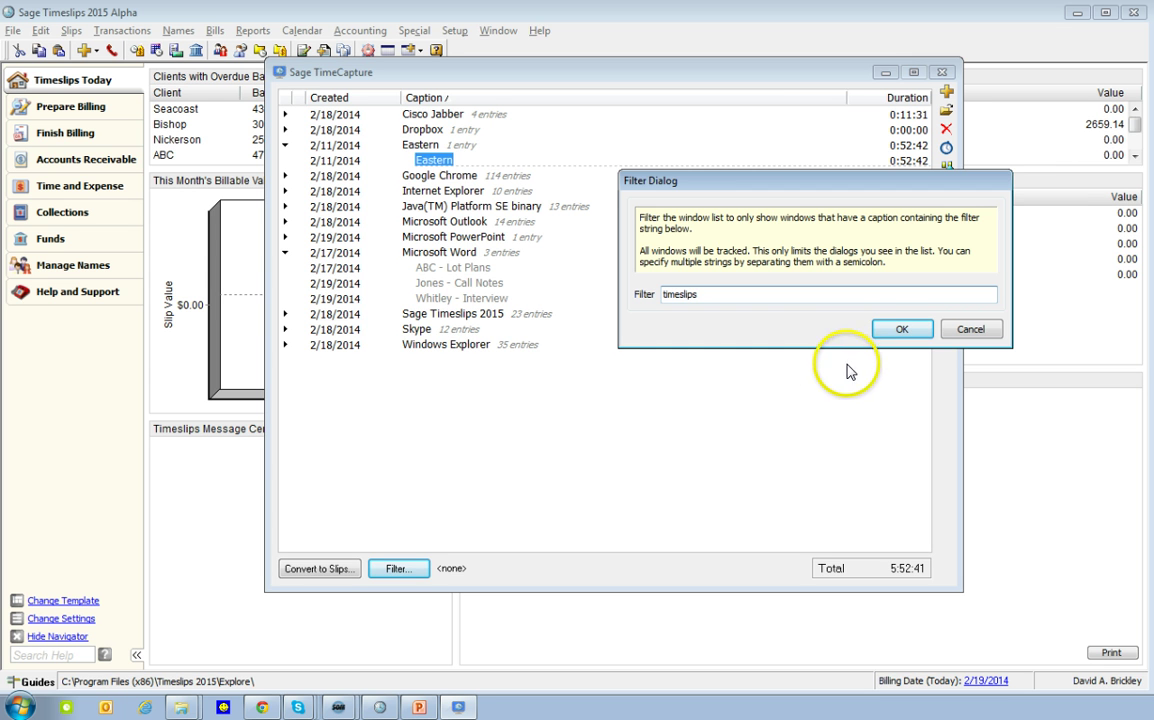
pyautogui.click(893, 333)
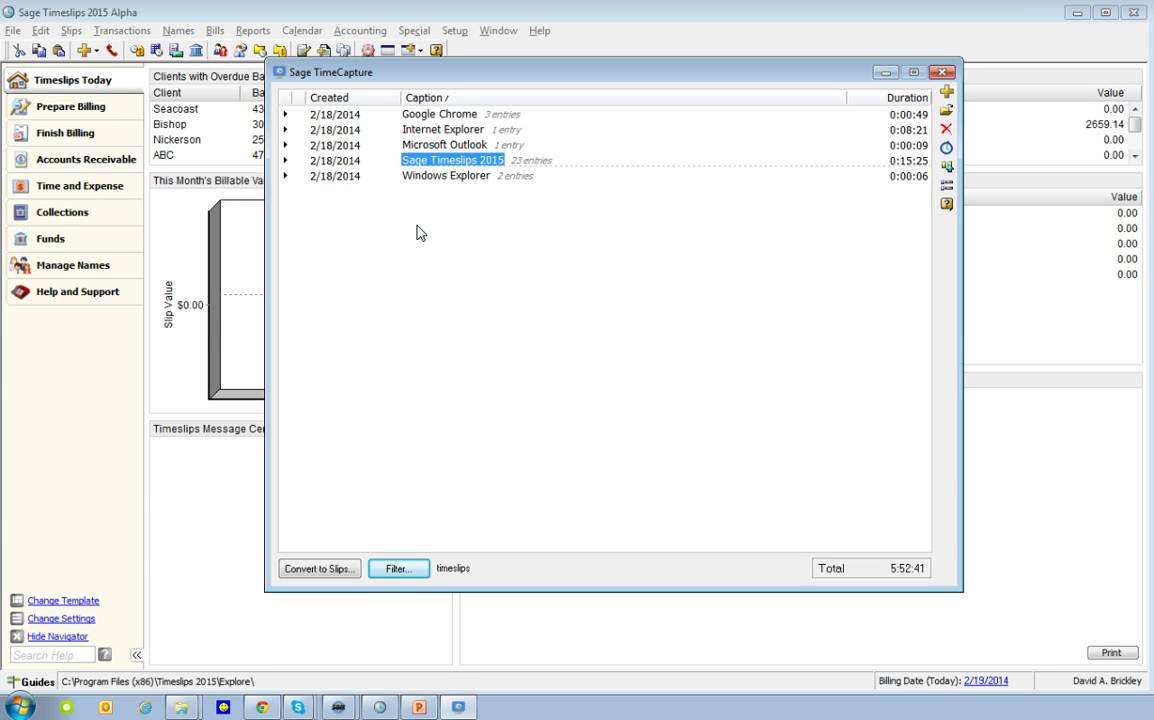
pyautogui.click(285, 145)
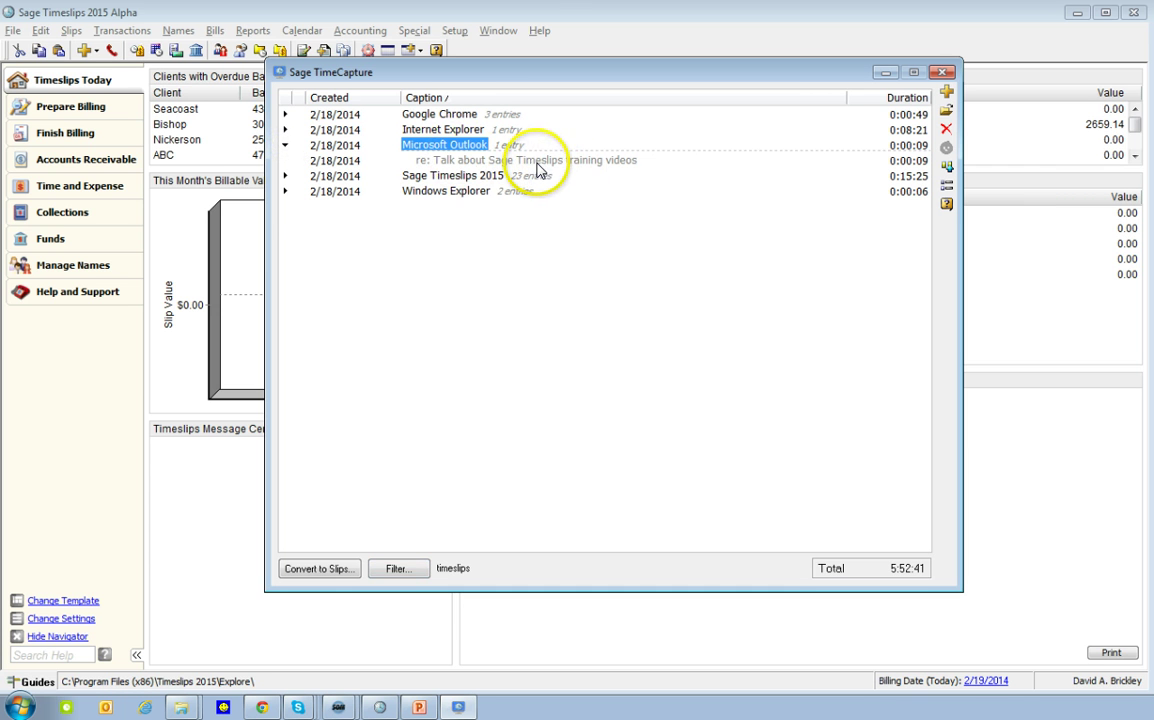
pyautogui.click(285, 191)
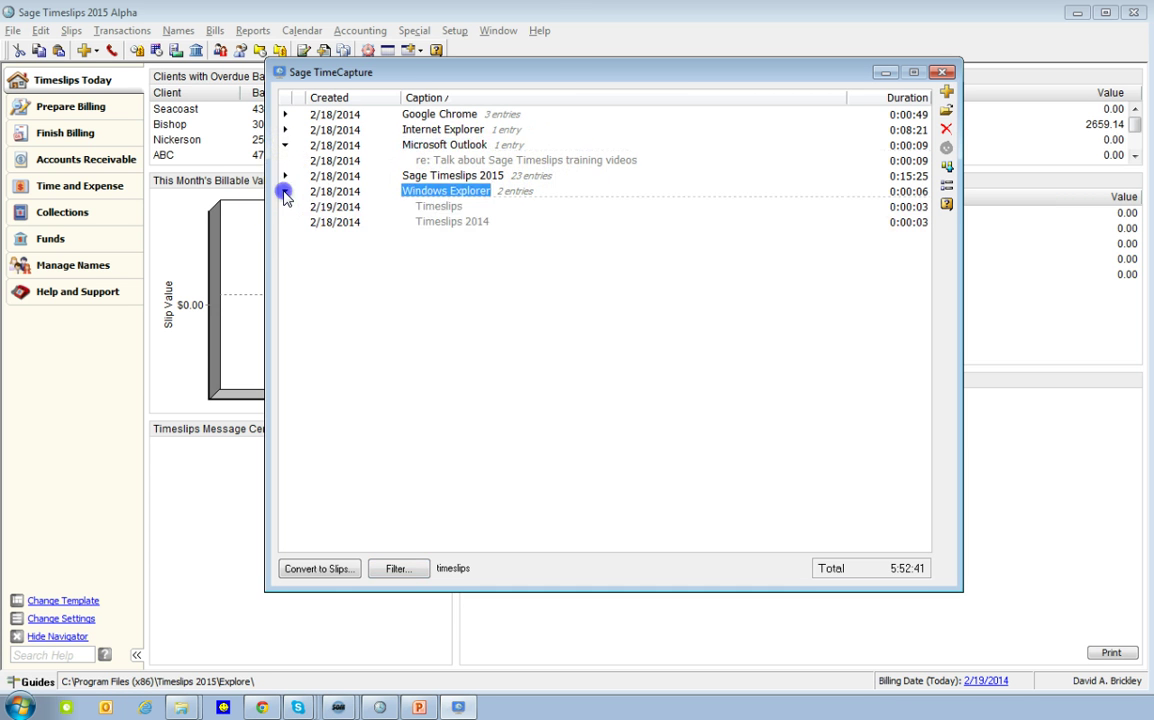